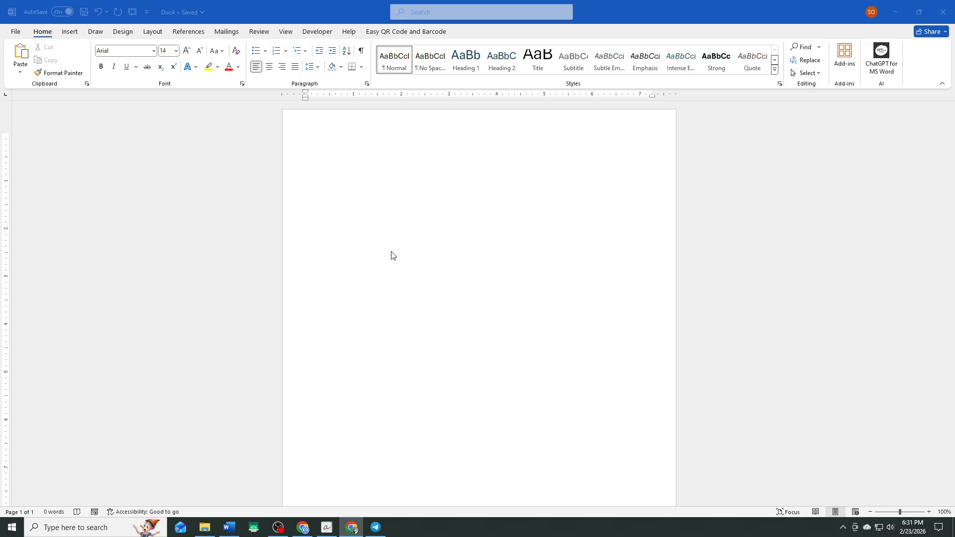
Set the page size to A4 and apply the Narrow 0.5" margins
{"action": "left_click", "coordinate": [149, 33]}
{"action": "left_click", "coordinate": [150, 32]}
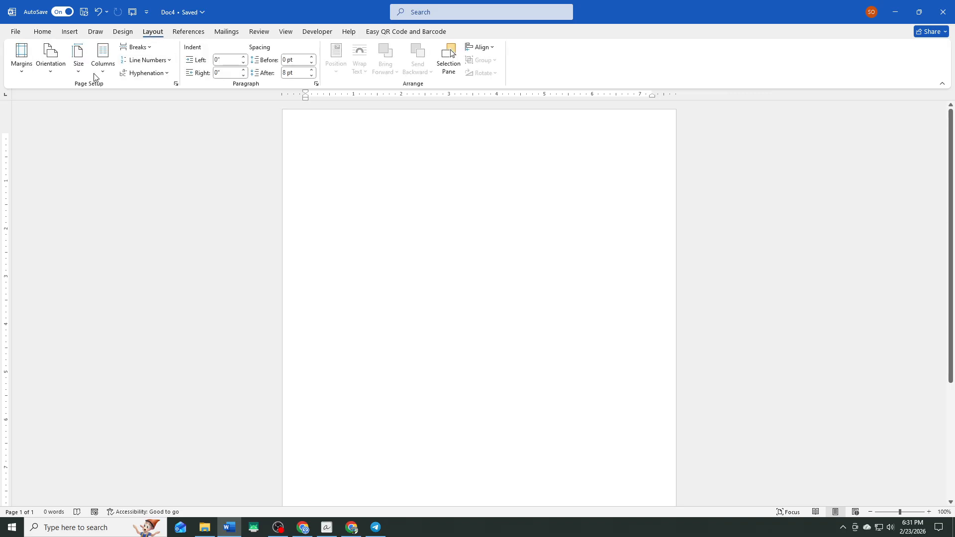
{"action": "left_click", "coordinate": [78, 73]}
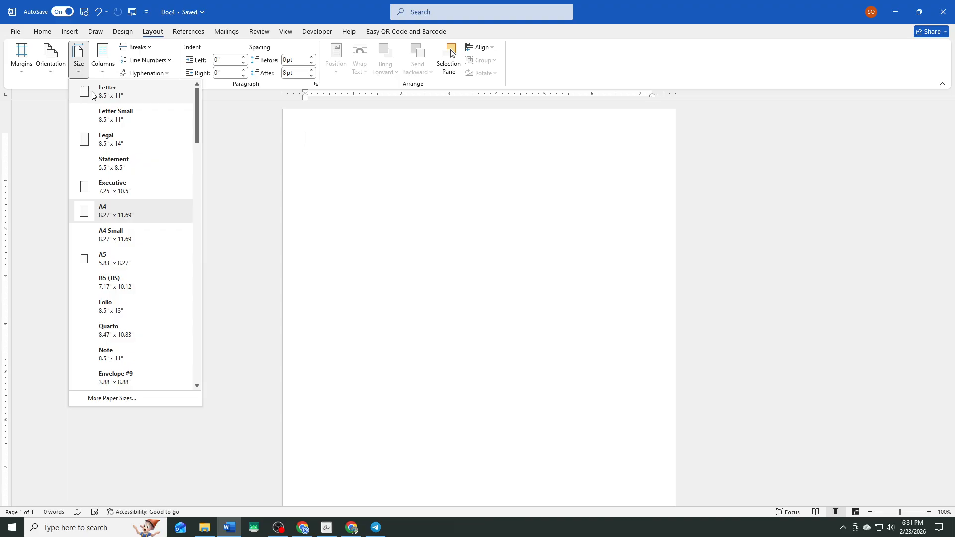
{"action": "left_click", "coordinate": [110, 213]}
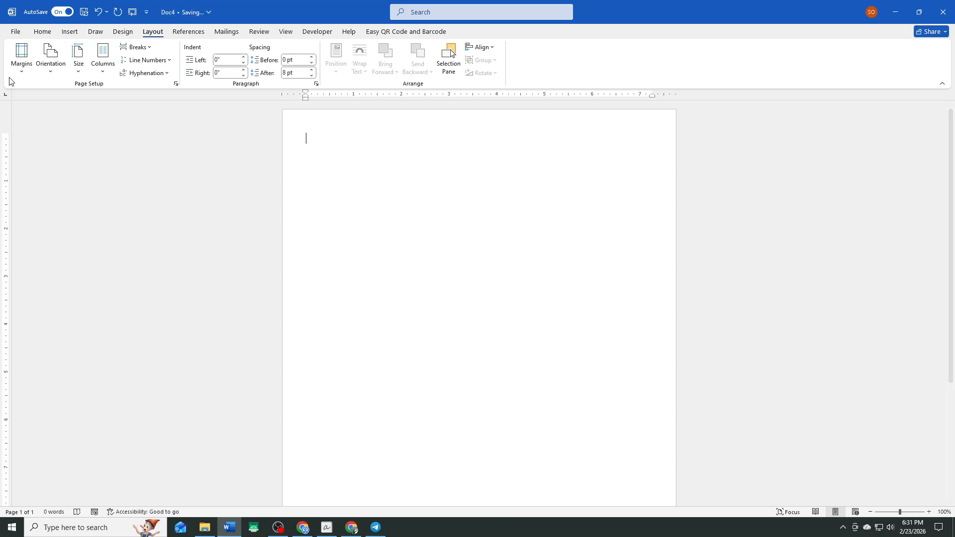
{"action": "left_click", "coordinate": [22, 70]}
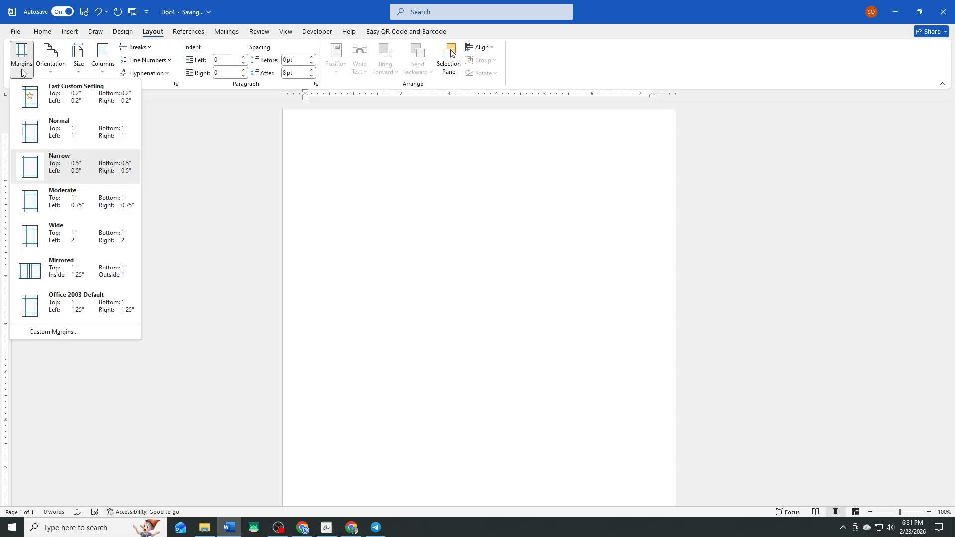
{"action": "left_click", "coordinate": [71, 160]}
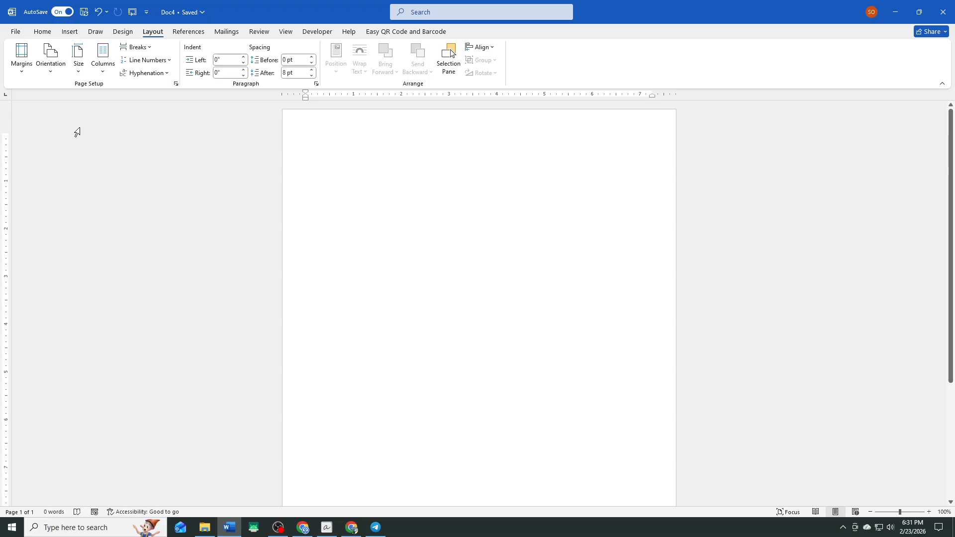
Insert a table with one column and eight rows at the start of the page
{"action": "left_click", "coordinate": [69, 34]}
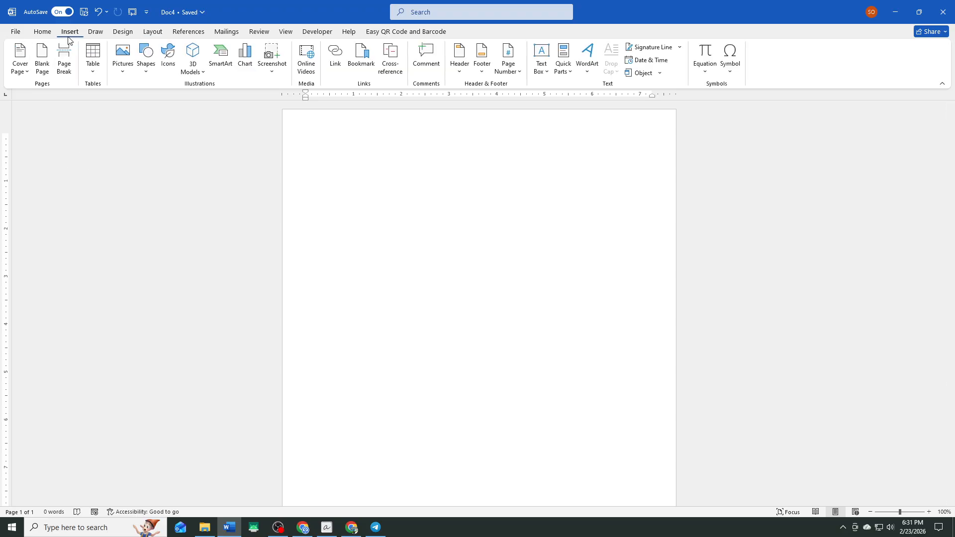
{"action": "left_click", "coordinate": [93, 66]}
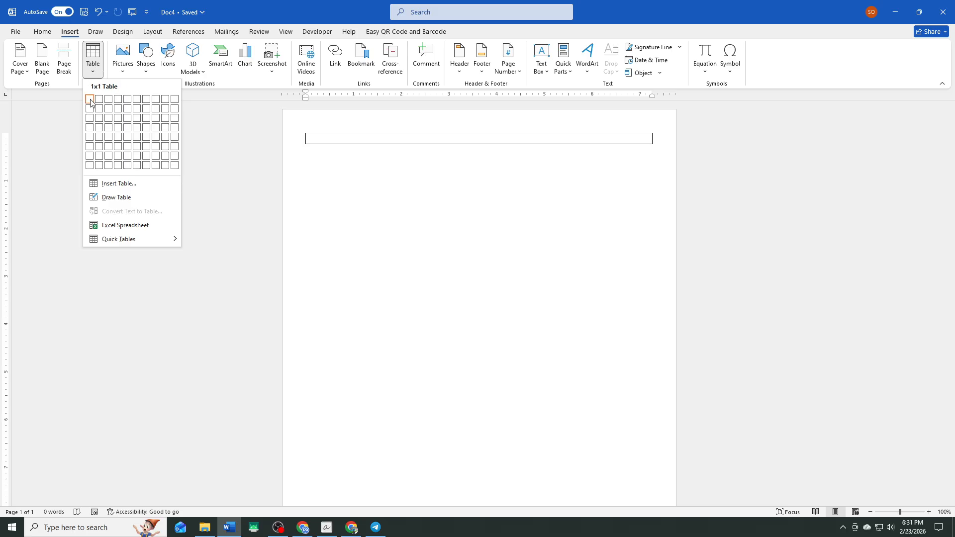
{"action": "left_click", "coordinate": [90, 166]}
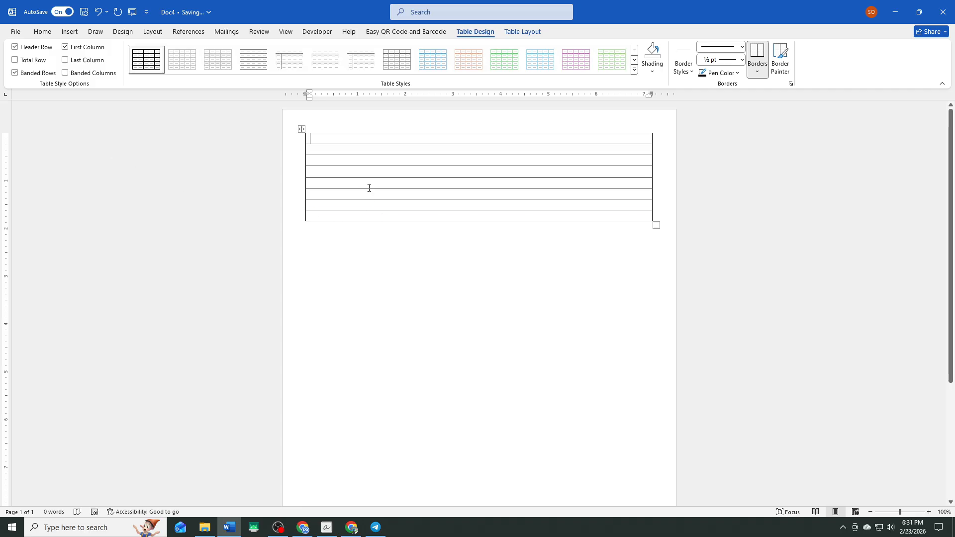
Set the height of all the table's rows to 0.3"
{"action": "left_click", "coordinate": [301, 129]}
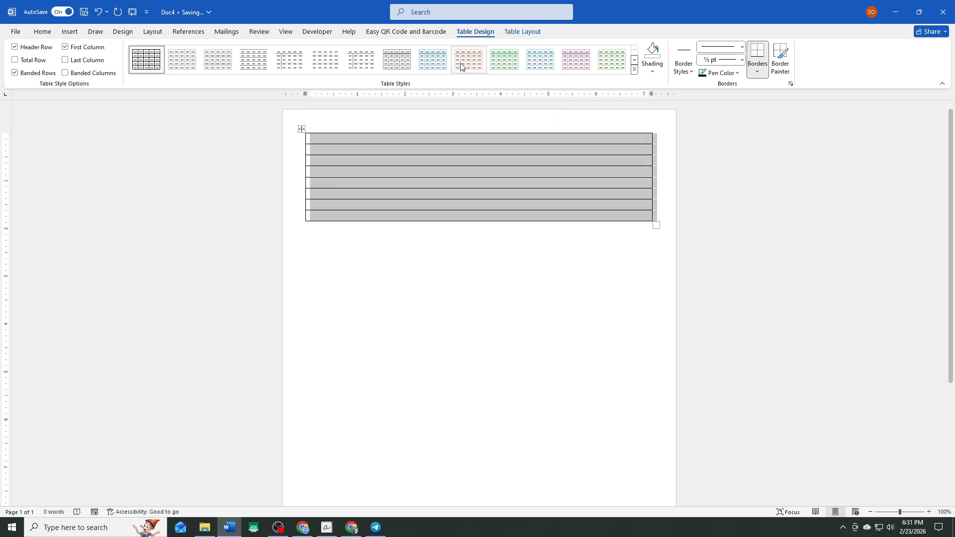
{"action": "left_click", "coordinate": [522, 31]}
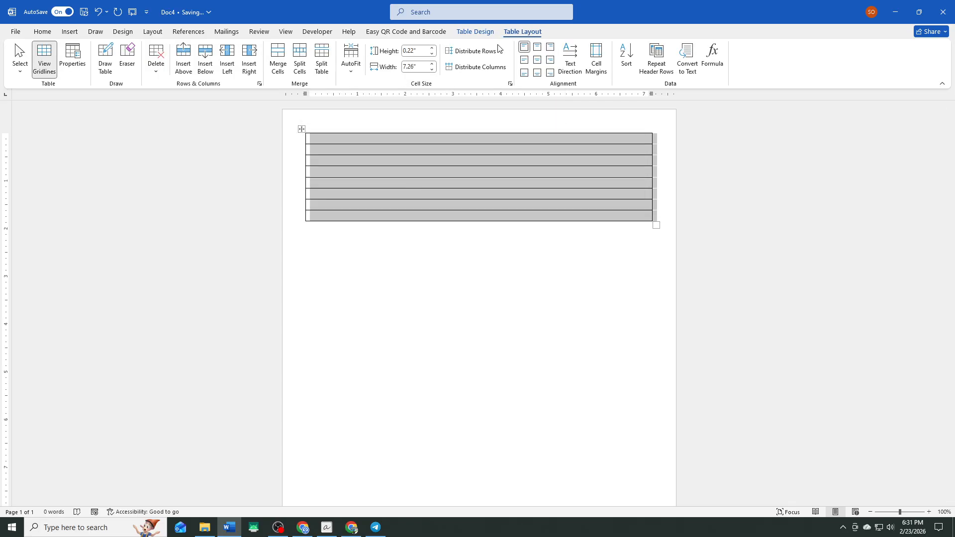
{"action": "left_click", "coordinate": [432, 49]}
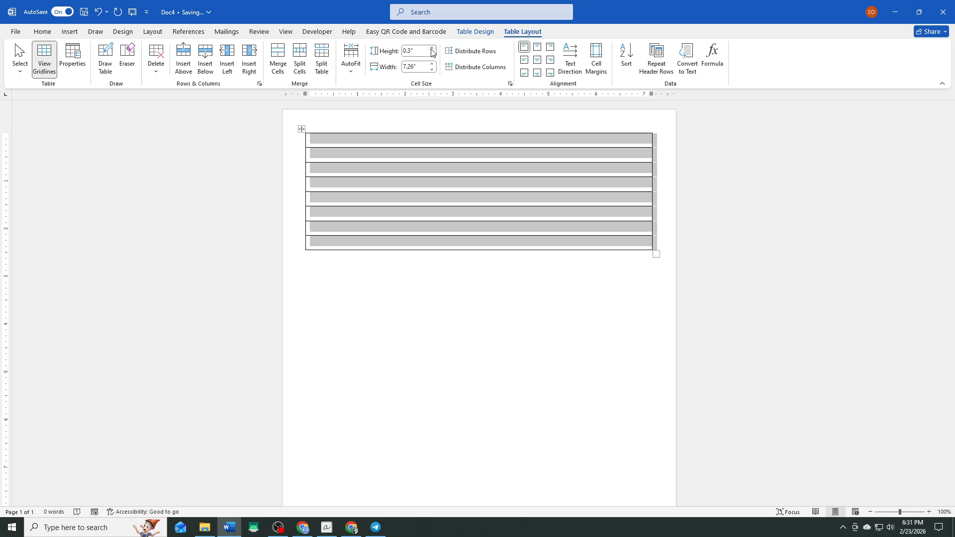
{"action": "left_click", "coordinate": [431, 49]}
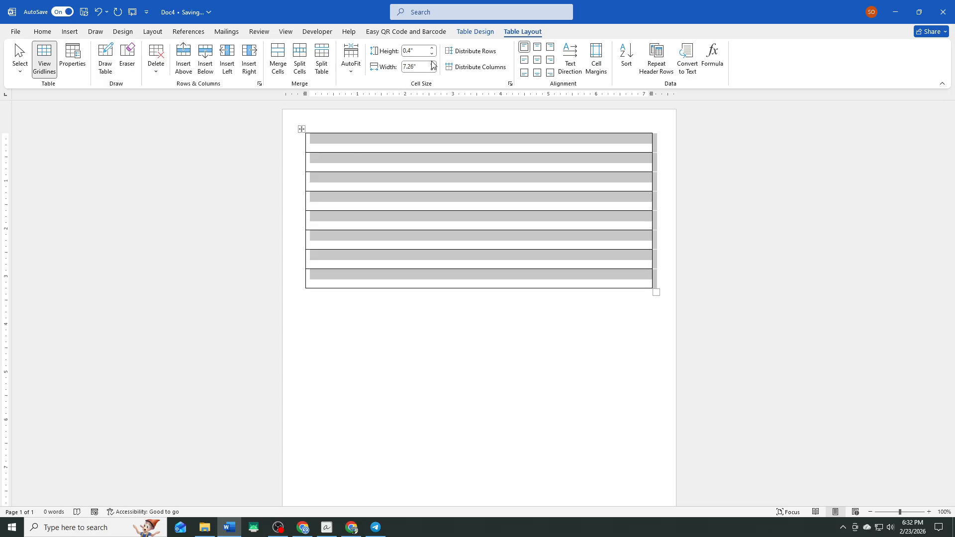
{"action": "left_click", "coordinate": [432, 54]}
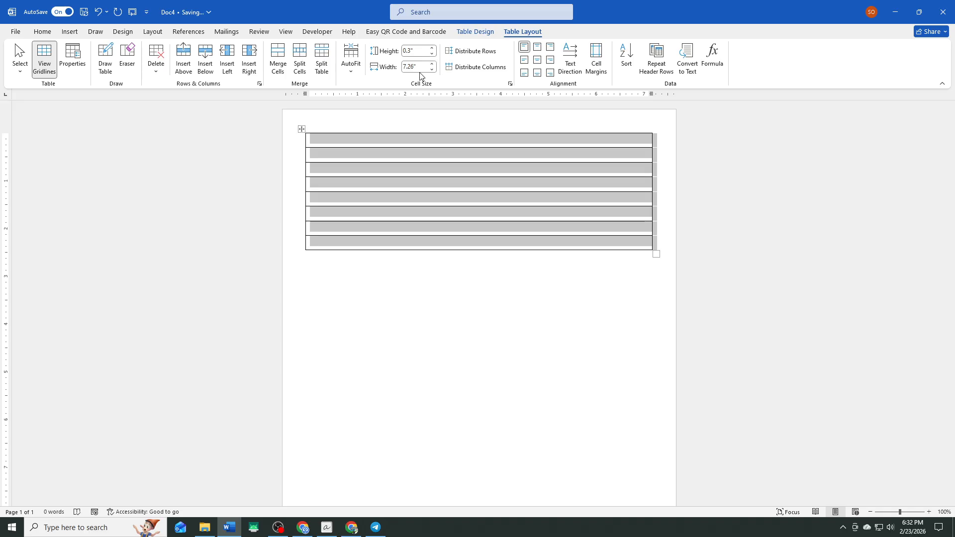
{"action": "left_click", "coordinate": [335, 142]}
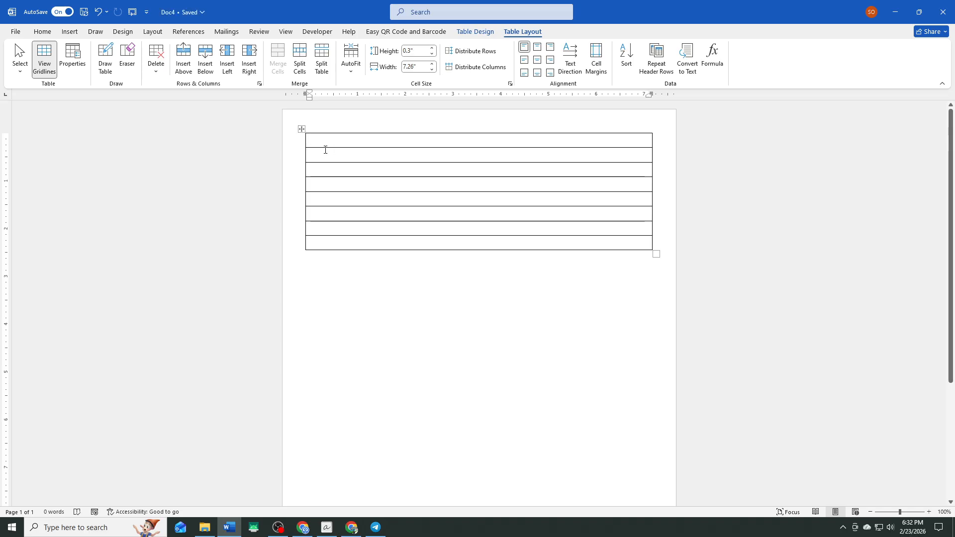
Remove the left and right borders from the whole table, keeping only the horizontal lines
{"action": "left_click", "coordinate": [475, 32]}
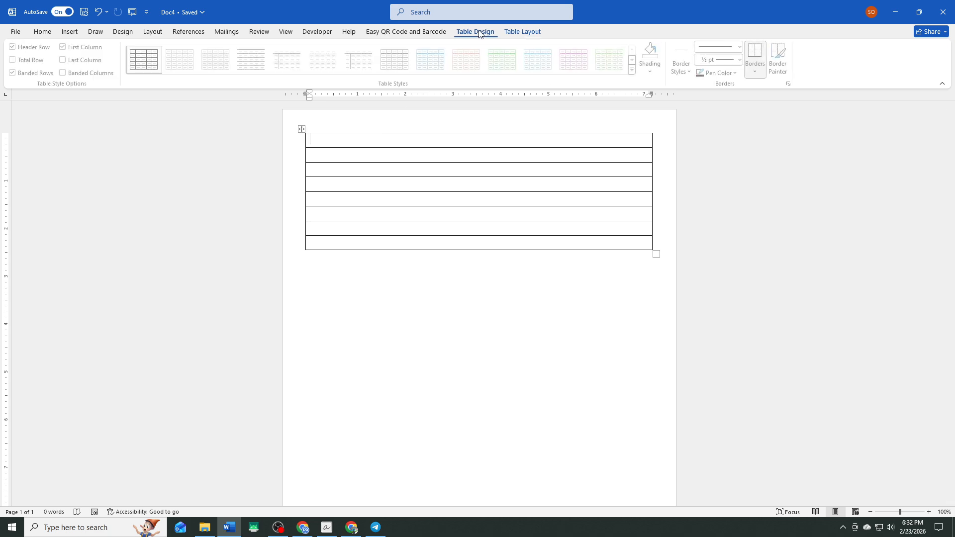
{"action": "left_click", "coordinate": [301, 129]}
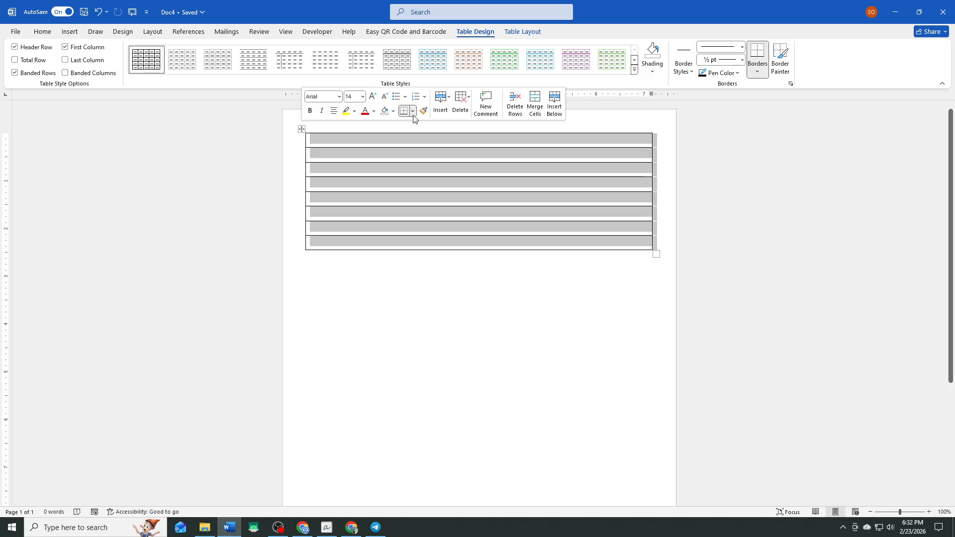
{"action": "left_click", "coordinate": [757, 74]}
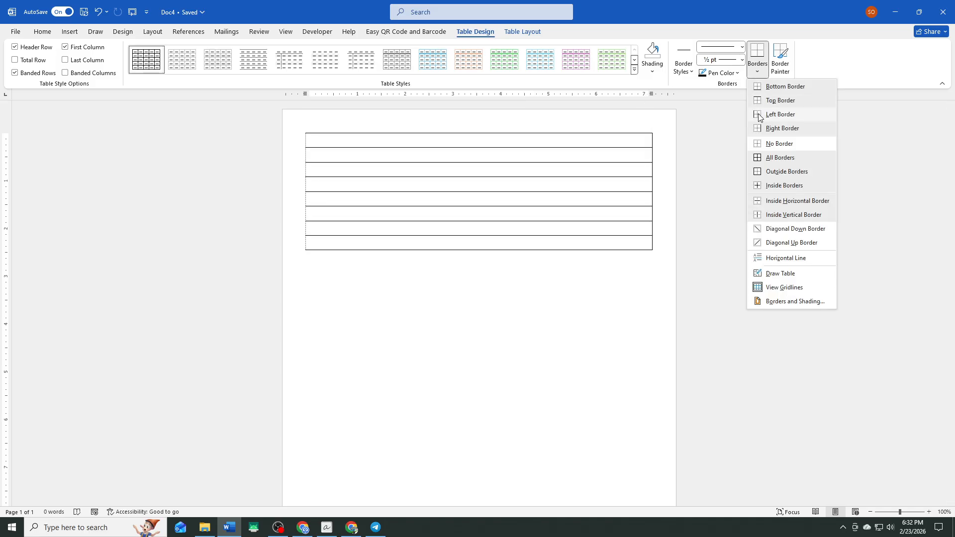
{"action": "left_click", "coordinate": [780, 114]}
{"action": "left_click", "coordinate": [756, 74]}
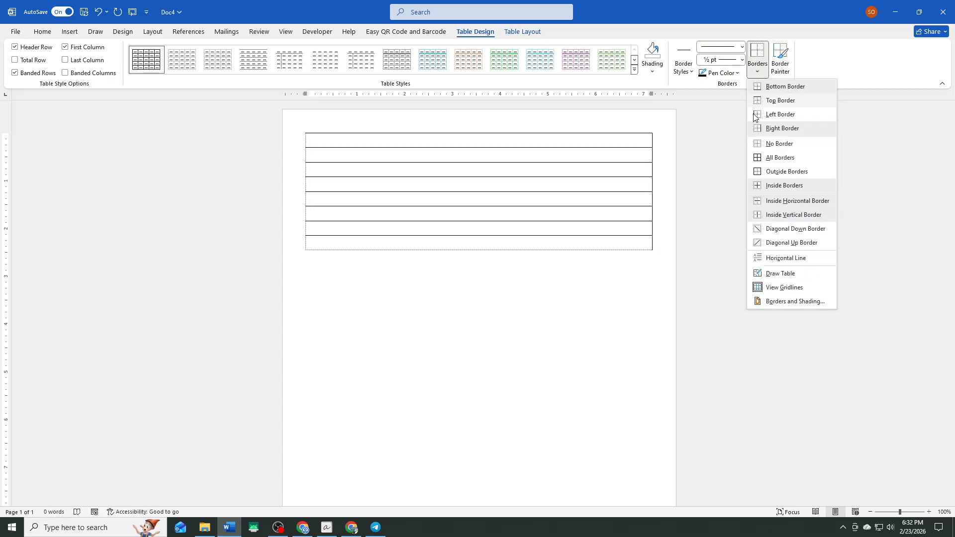
{"action": "left_click", "coordinate": [758, 129]}
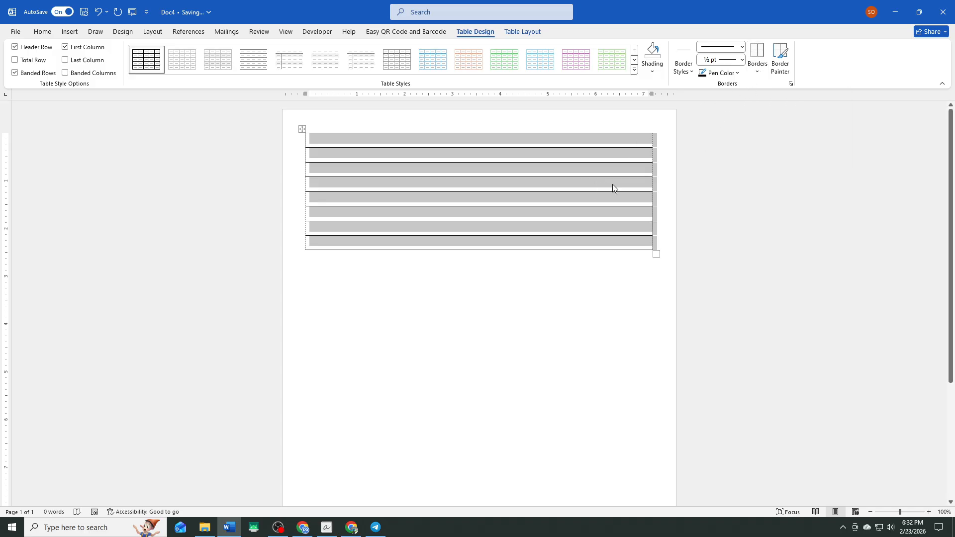
{"action": "left_click", "coordinate": [757, 72]}
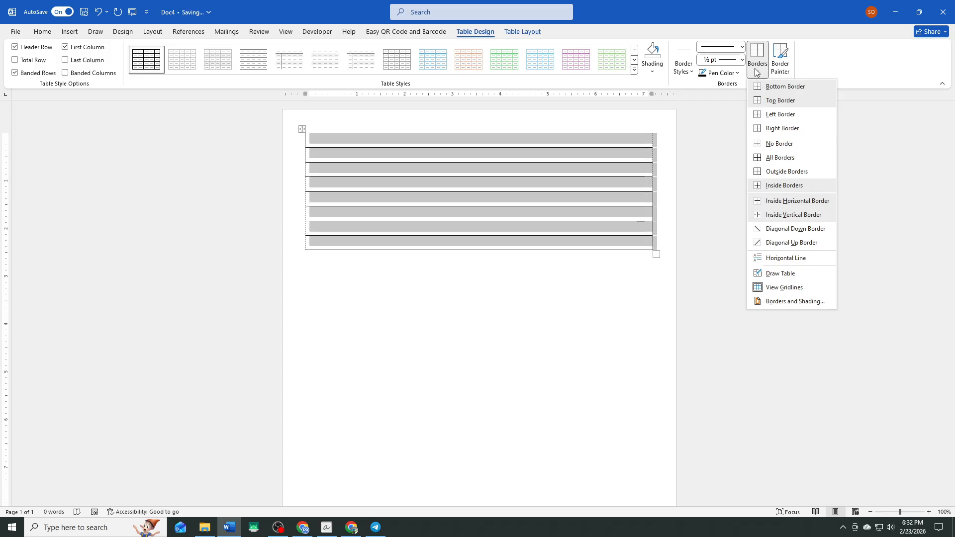
{"action": "left_click", "coordinate": [756, 73]}
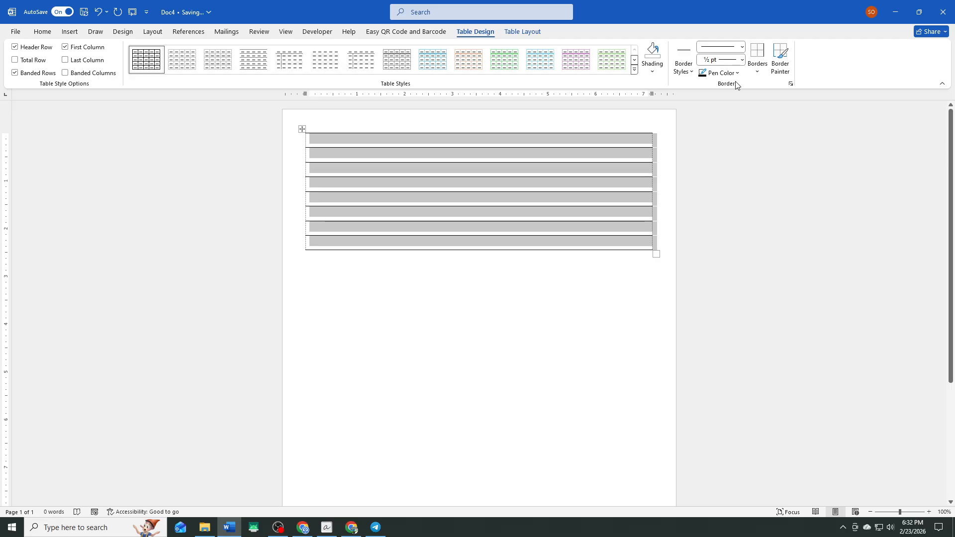
{"action": "left_click", "coordinate": [358, 154]}
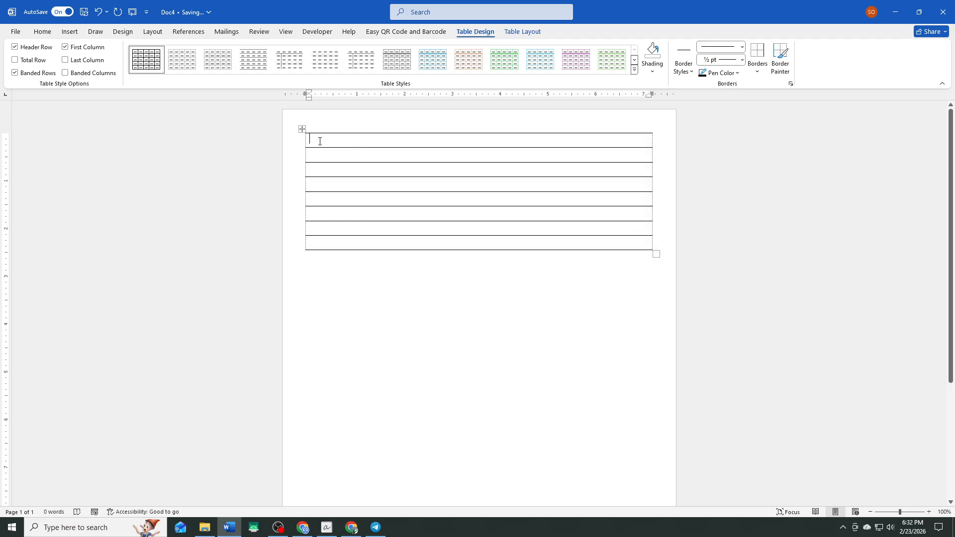
Enter the text "Sample only" in the first row of the table
{"action": "left_click", "coordinate": [327, 143]}
{"action": "type", "text": "S"}
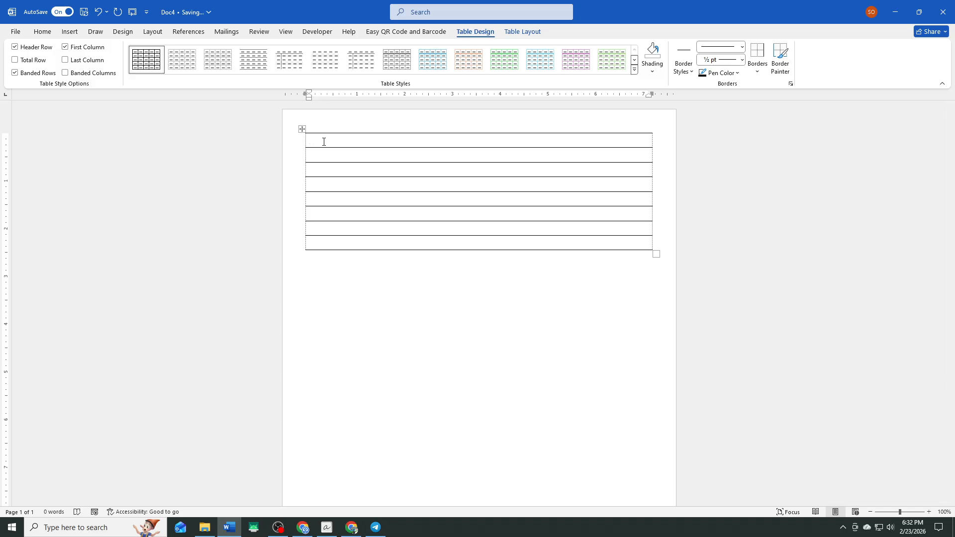
{"action": "type", "text": "Sa"}
{"action": "type", "text": "mple o"}
{"action": "type", "text": "ny"}
{"action": "type", "text": "y"}
Change the font of "Sample only" in the first row to Lucida Handwriting
{"action": "left_click_drag", "start_coordinate": [374, 142], "coordinate": [307, 140]}
{"action": "left_click", "coordinate": [96, 33]}
{"action": "left_click", "coordinate": [70, 35]}
{"action": "left_click", "coordinate": [43, 33]}
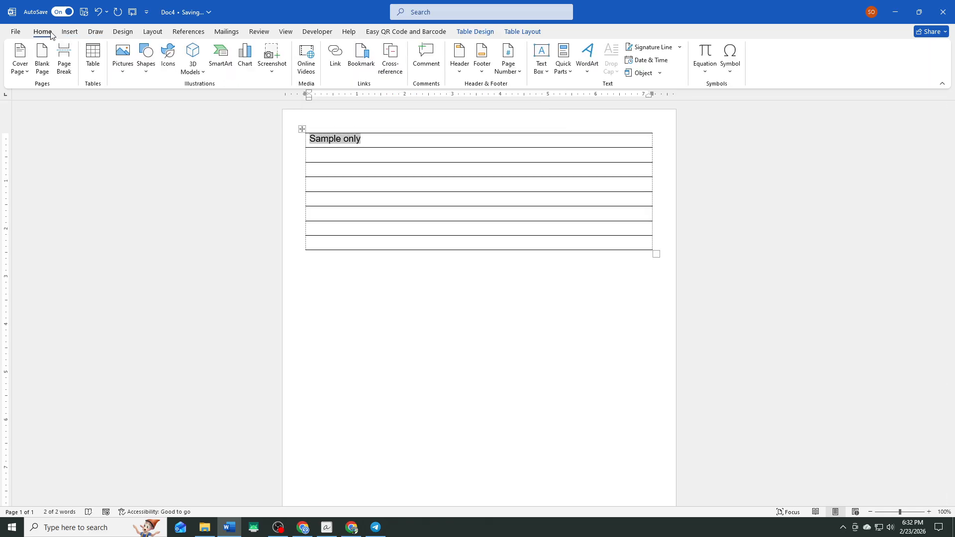
{"action": "left_click", "coordinate": [153, 51]}
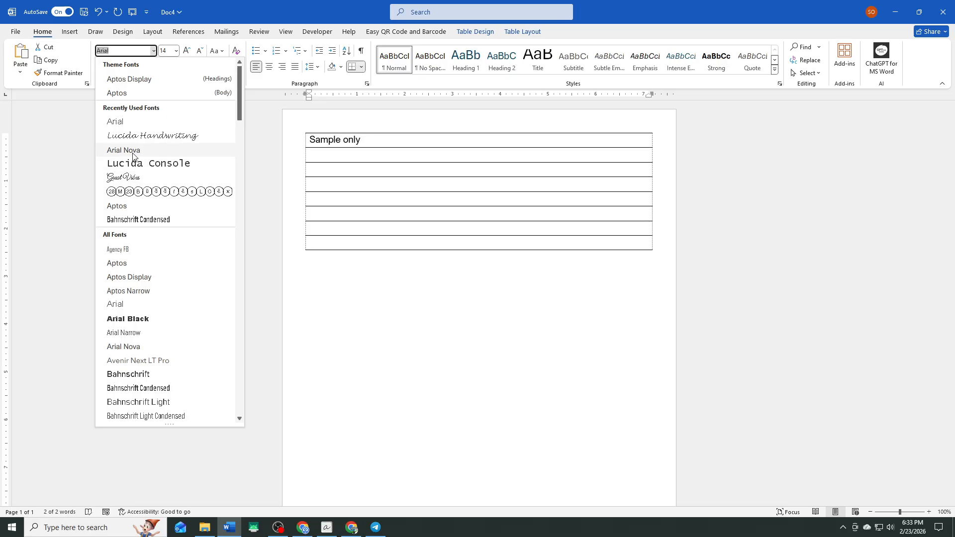
{"action": "left_click", "coordinate": [139, 137]}
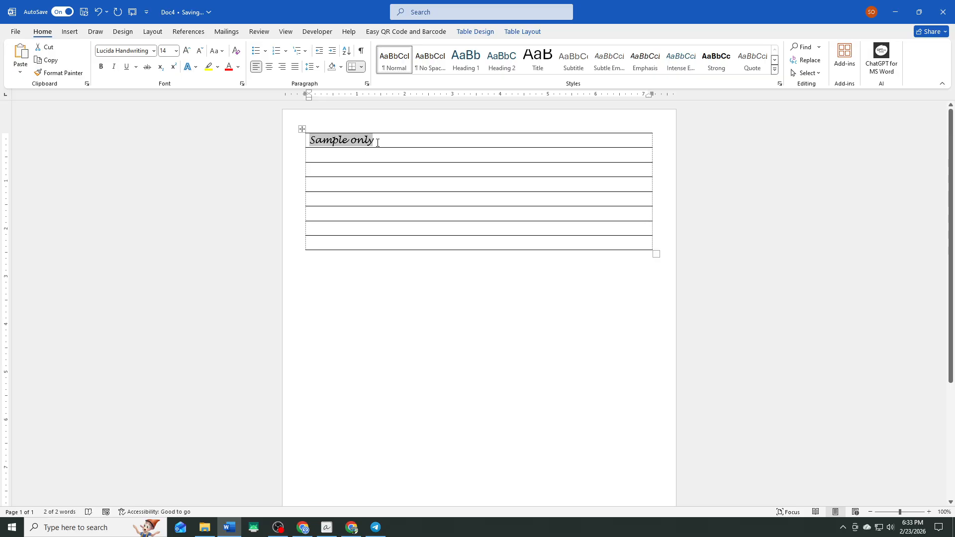
Change the font color of "Sample only" in the first row to the light gray theme color
{"action": "left_click_drag", "start_coordinate": [378, 143], "coordinate": [309, 140]}
{"action": "left_click", "coordinate": [238, 69]}
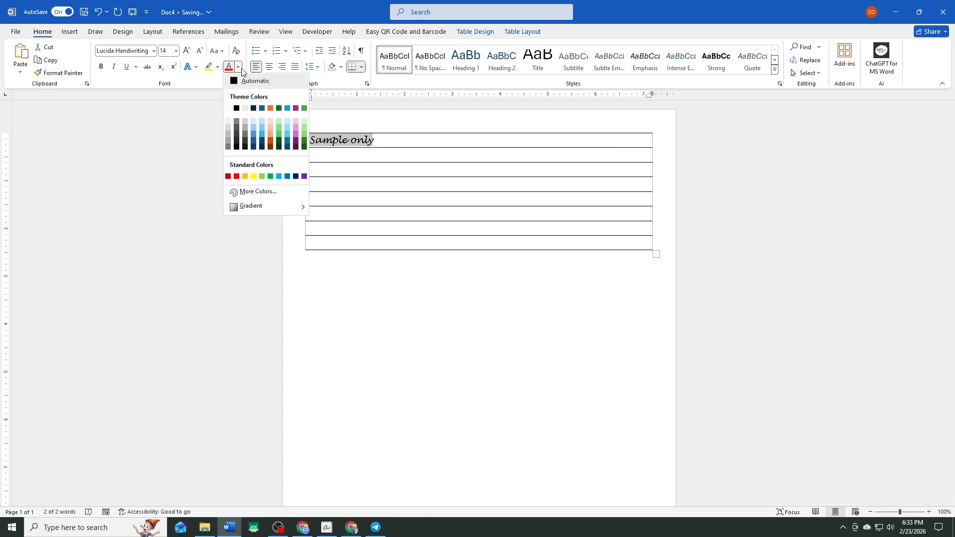
{"action": "left_click", "coordinate": [243, 109]}
{"action": "left_click", "coordinate": [396, 141]}
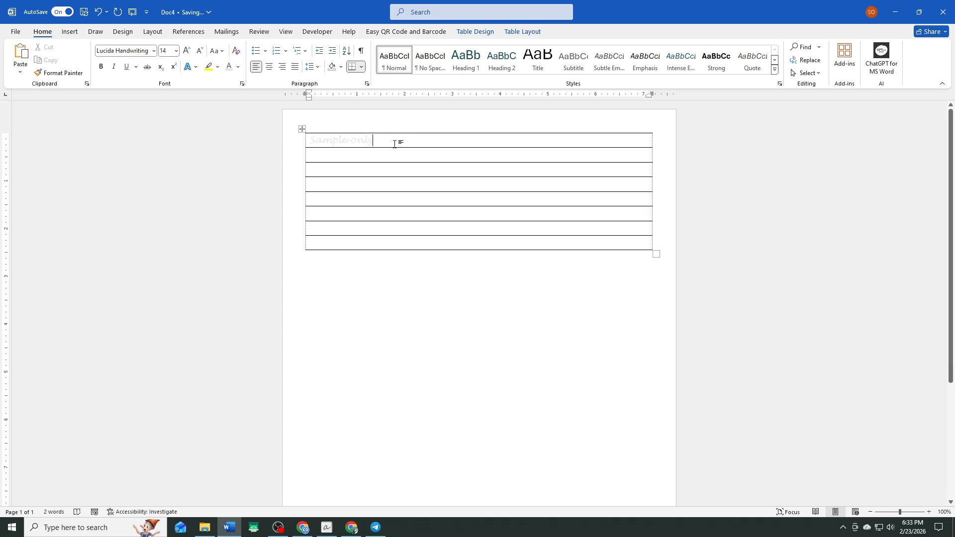
Copy the light gray "Sample only" text from the first row into each of the seven rows below
{"action": "triple_click", "coordinate": [326, 143]}
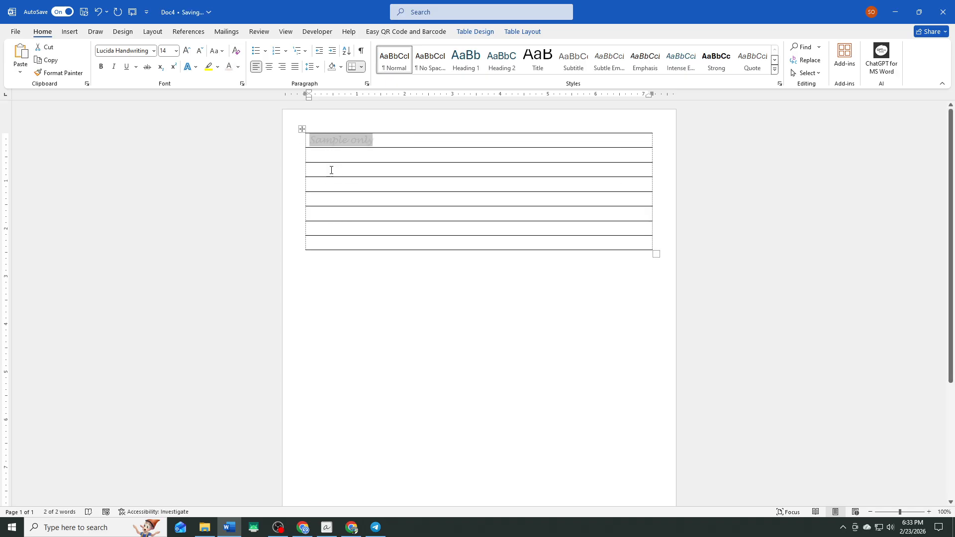
{"action": "key", "text": "ctrl+c"}
{"action": "left_click", "coordinate": [324, 156]}
{"action": "key", "text": "ctrl+v"}
{"action": "left_click", "coordinate": [328, 169]}
{"action": "key", "text": "ctrl+v"}
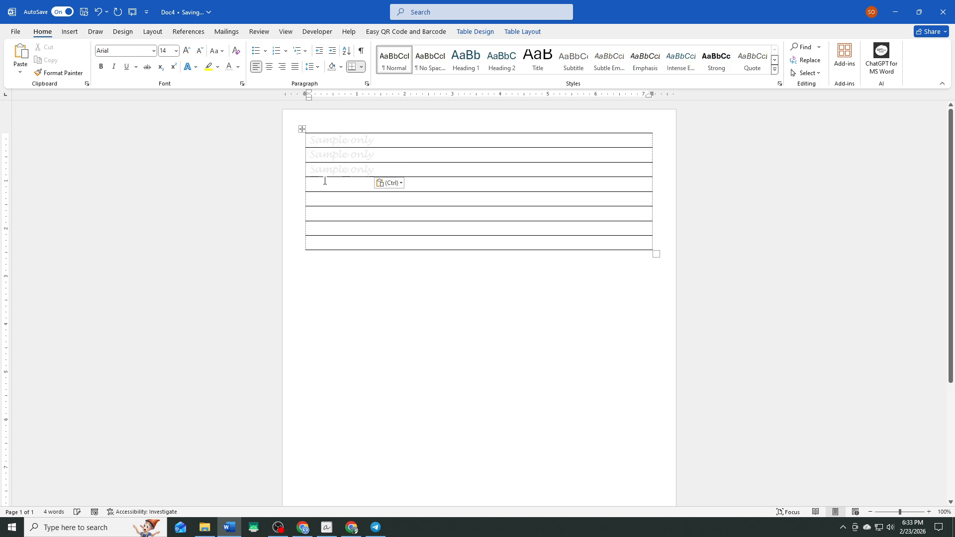
{"action": "key", "text": "ctrl+v"}
{"action": "left_click", "coordinate": [328, 198]}
{"action": "key", "text": "ctrl+v"}
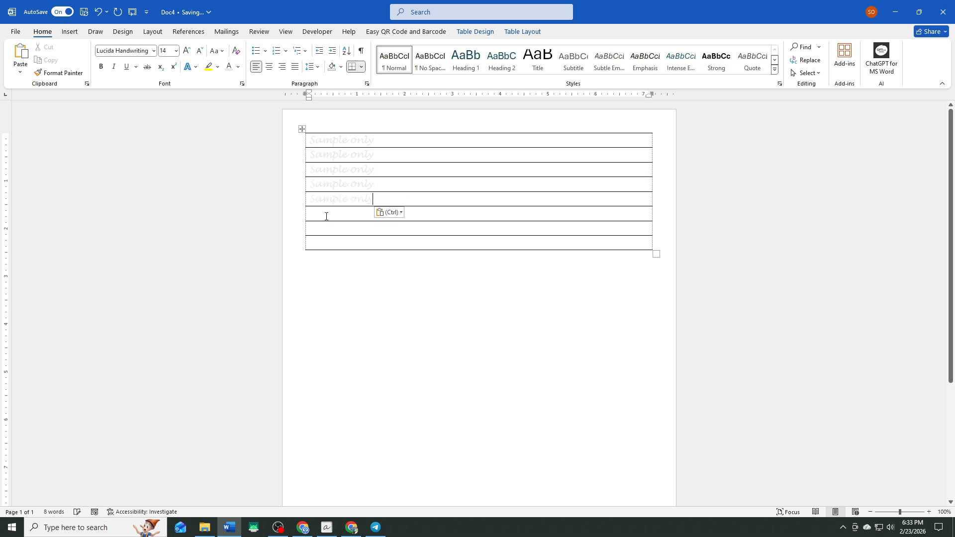
{"action": "left_click", "coordinate": [327, 216]}
{"action": "key", "text": "ctrl+v"}
{"action": "left_click", "coordinate": [327, 228]}
{"action": "key", "text": "ctrl+v"}
{"action": "left_click", "coordinate": [320, 242]}
{"action": "key", "text": "ctrl+v"}
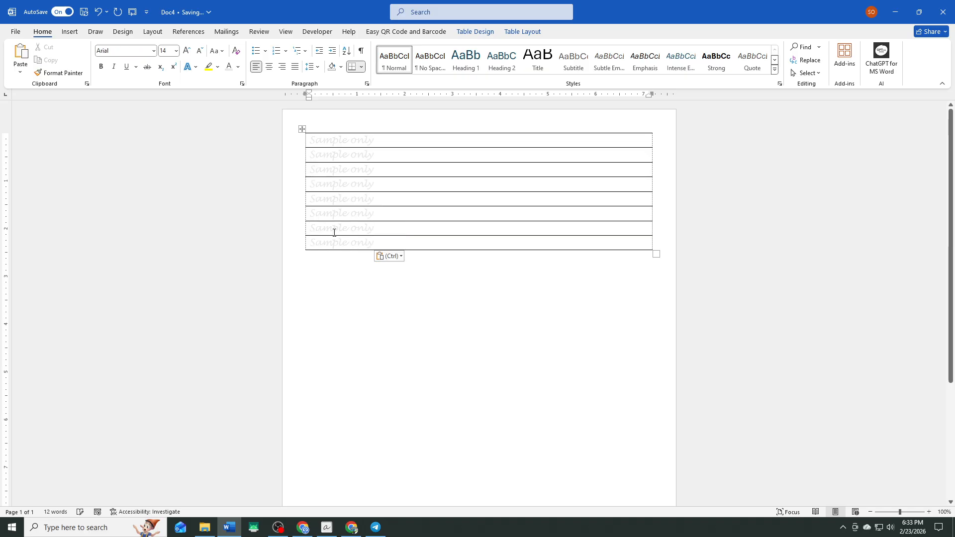
{"action": "left_click", "coordinate": [305, 142]}
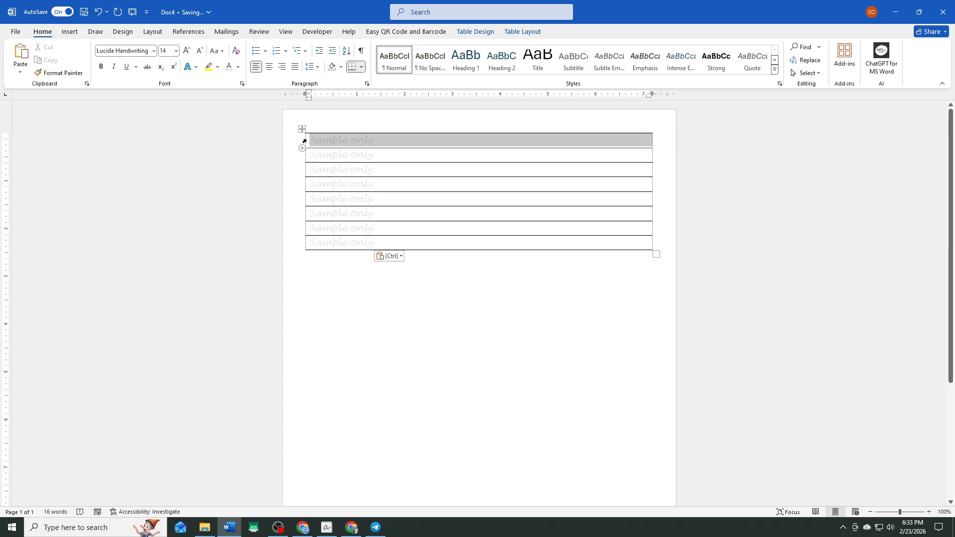
{"action": "left_click", "coordinate": [328, 130]}
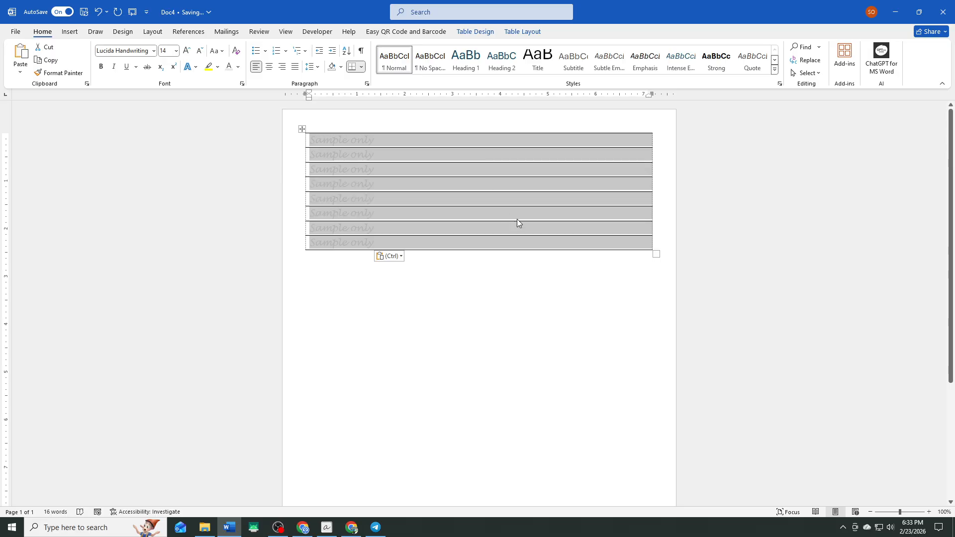
{"action": "left_click", "coordinate": [479, 299]}
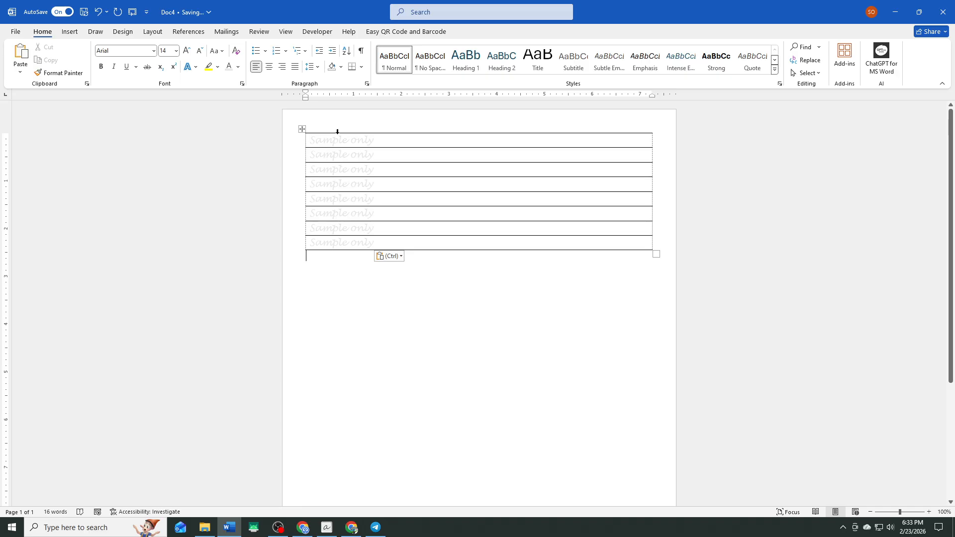
Turn off the gridline display for the whole table so only its horizontal border lines show, and deselect the table
{"action": "left_click", "coordinate": [302, 129]}
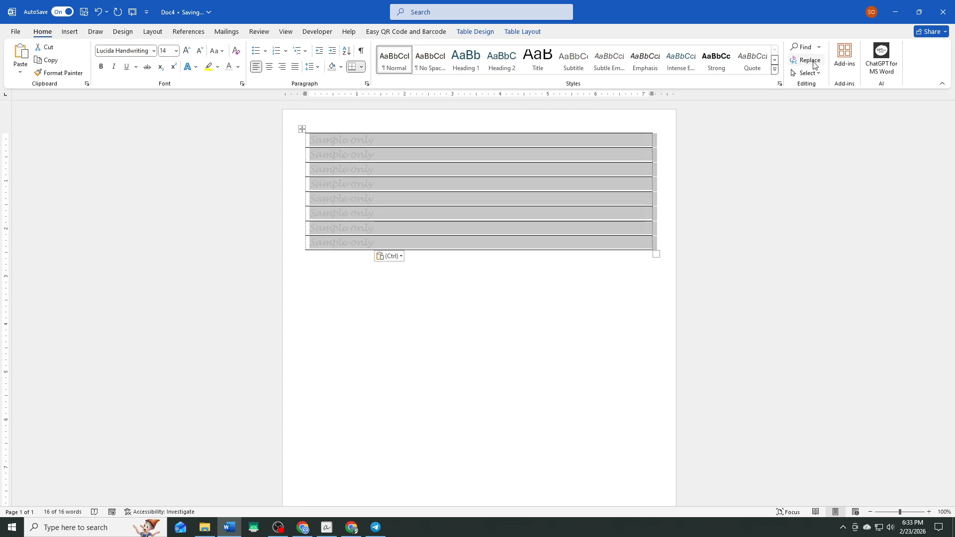
{"action": "left_click", "coordinate": [475, 31]}
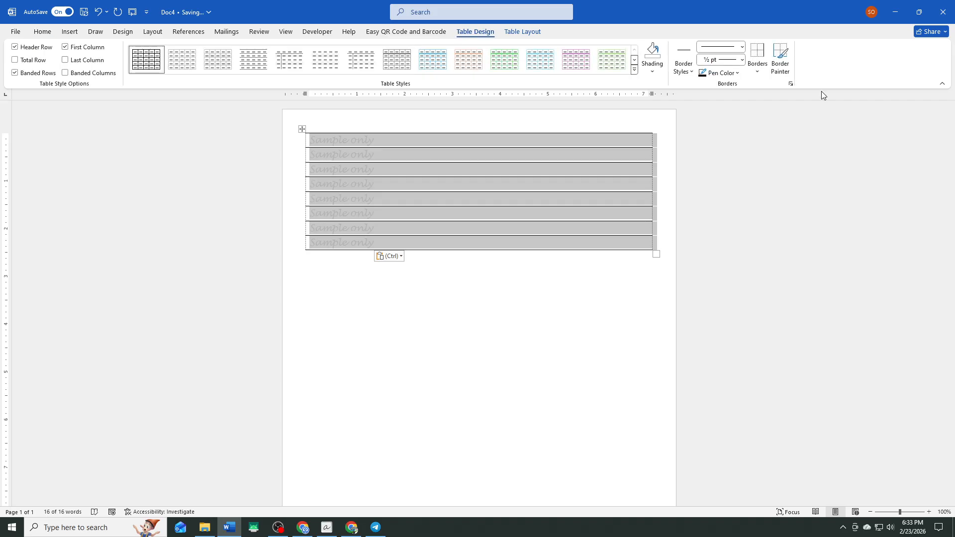
{"action": "left_click", "coordinate": [756, 67]}
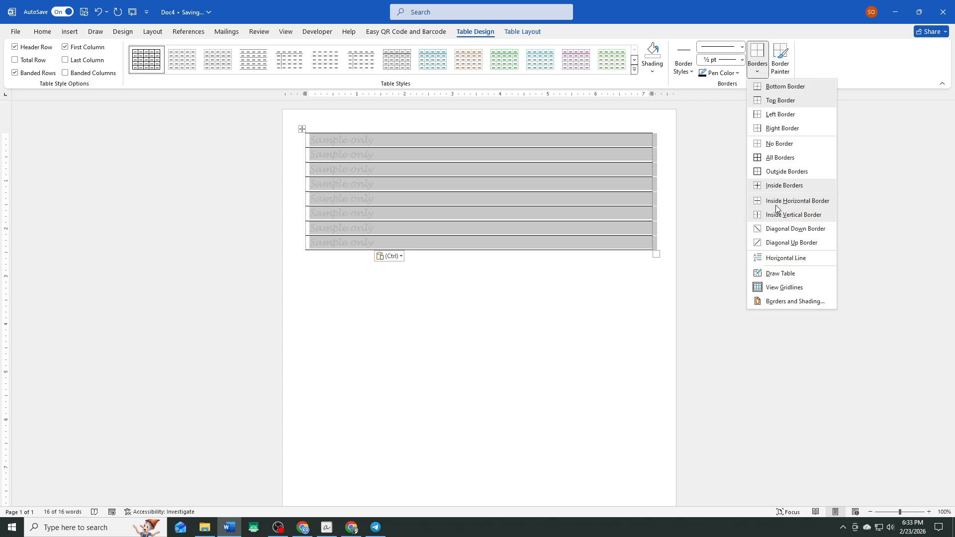
{"action": "left_click", "coordinate": [760, 286]}
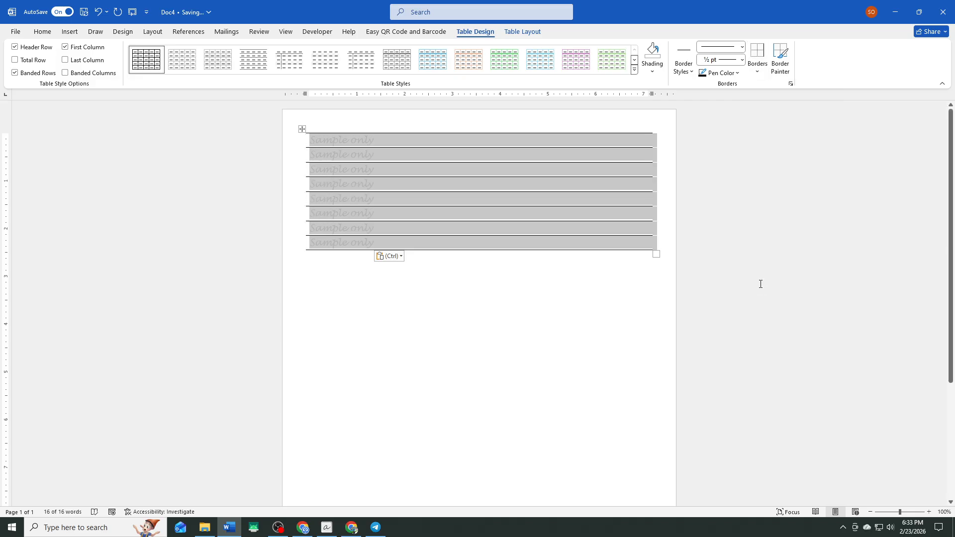
{"action": "left_click", "coordinate": [569, 294]}
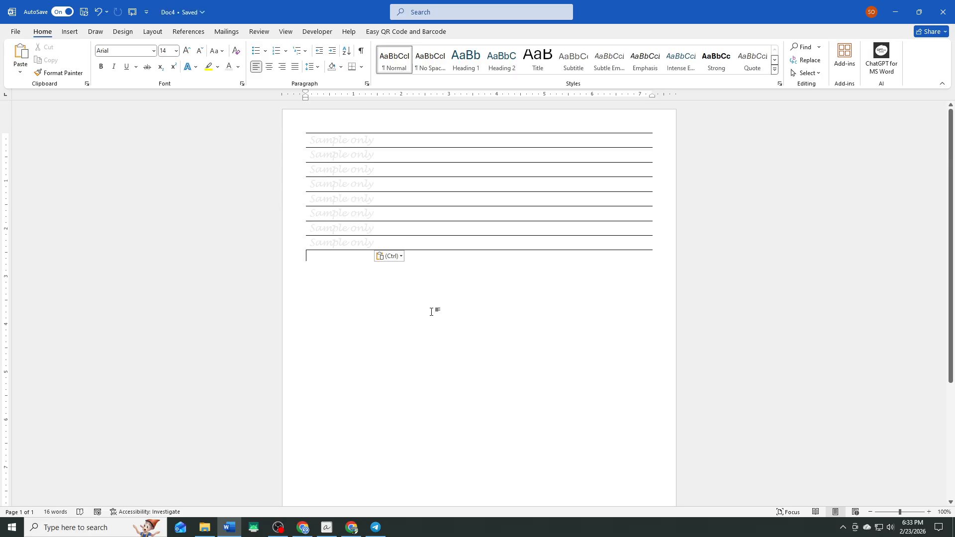
{"action": "key", "text": "ctrl"}
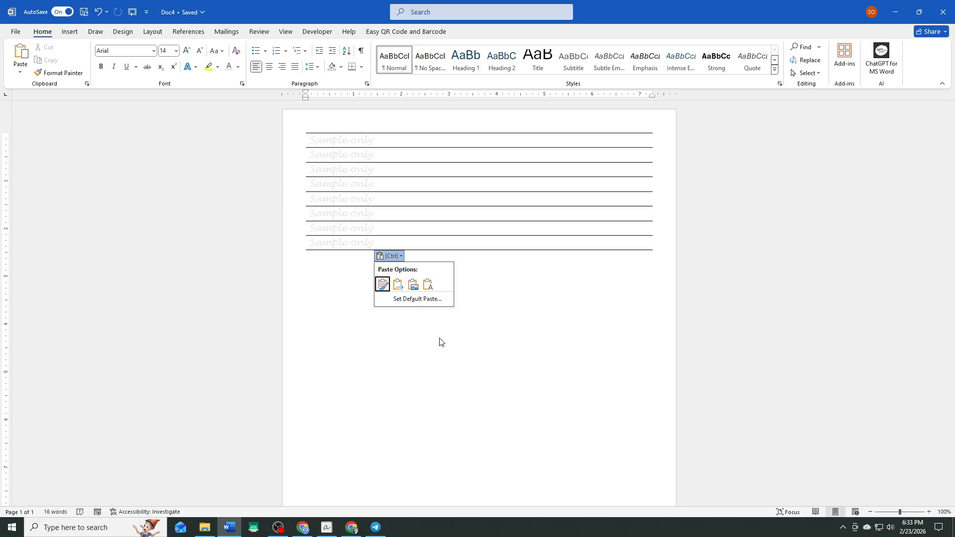